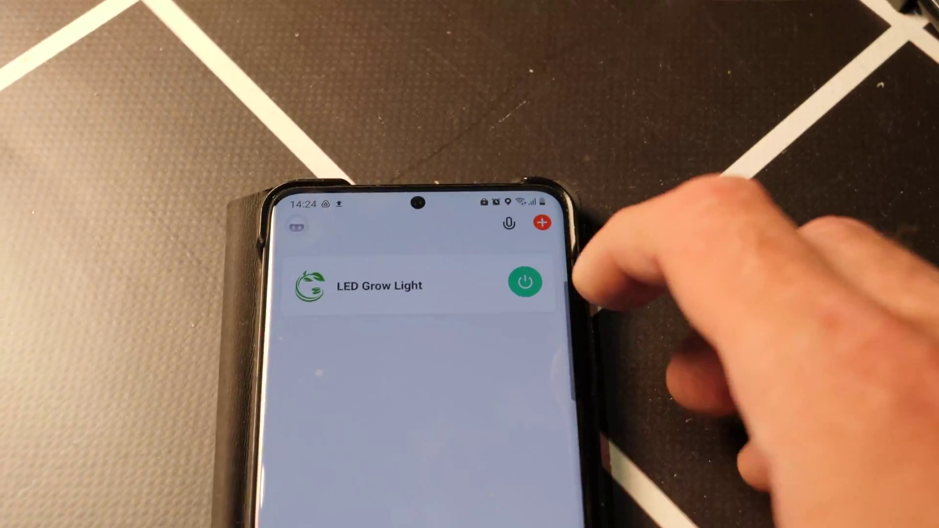
Step: Move the grow light's 08:00 switch-on schedule to 10:00
click(411, 286)
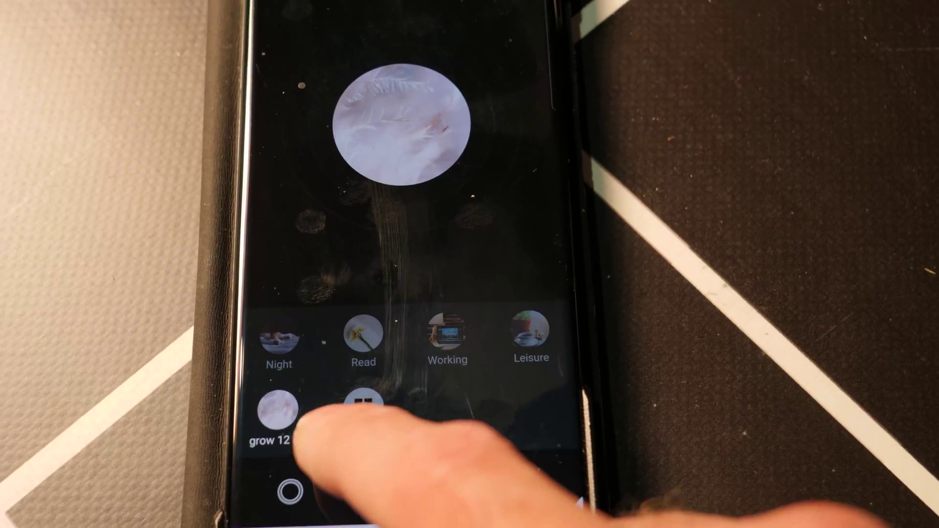
click(568, 513)
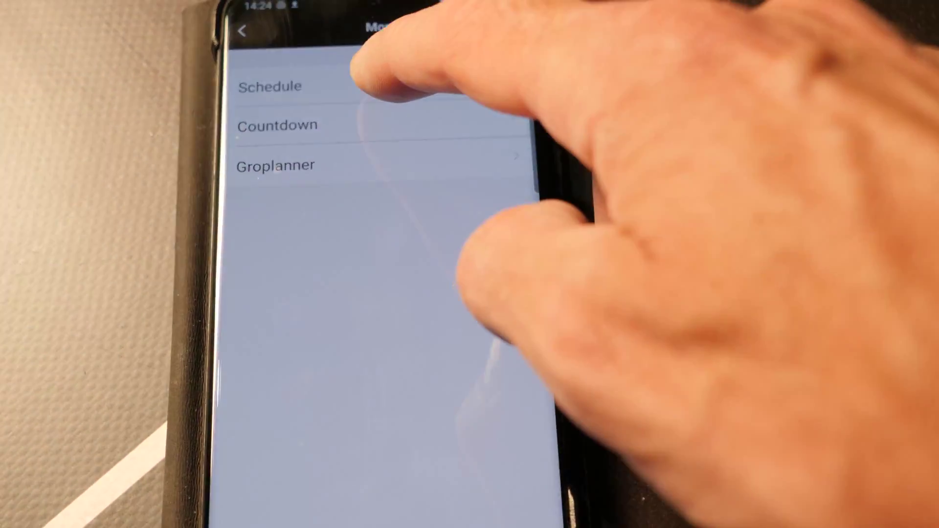
click(293, 85)
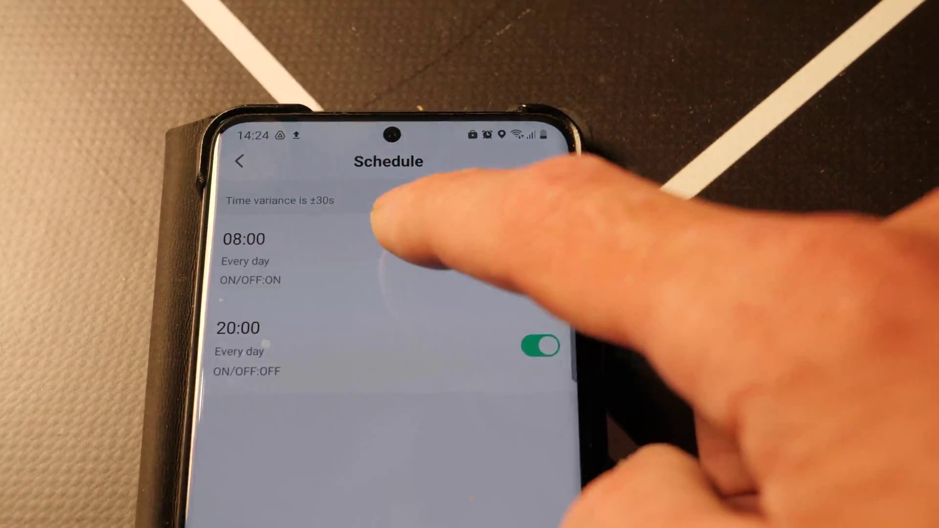
click(293, 129)
drag(367, 271, 367, 169)
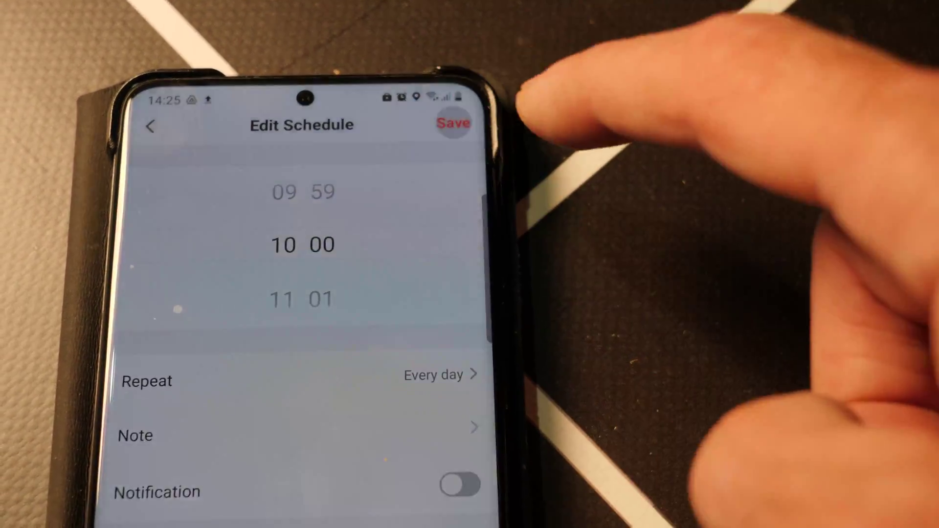
click(453, 137)
Step: Change the 20:00 switch-off to 21:00 and stop it repeating on Thursdays
click(322, 271)
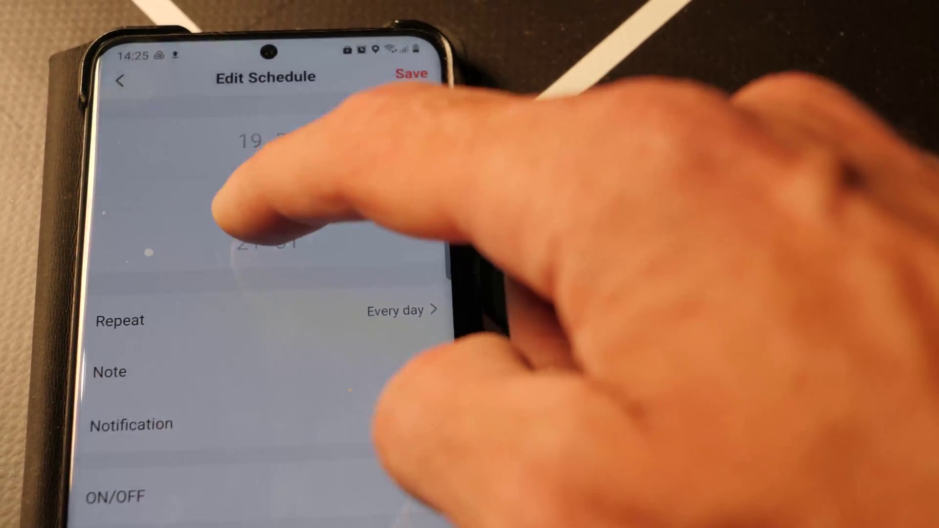
drag(242, 213, 242, 162)
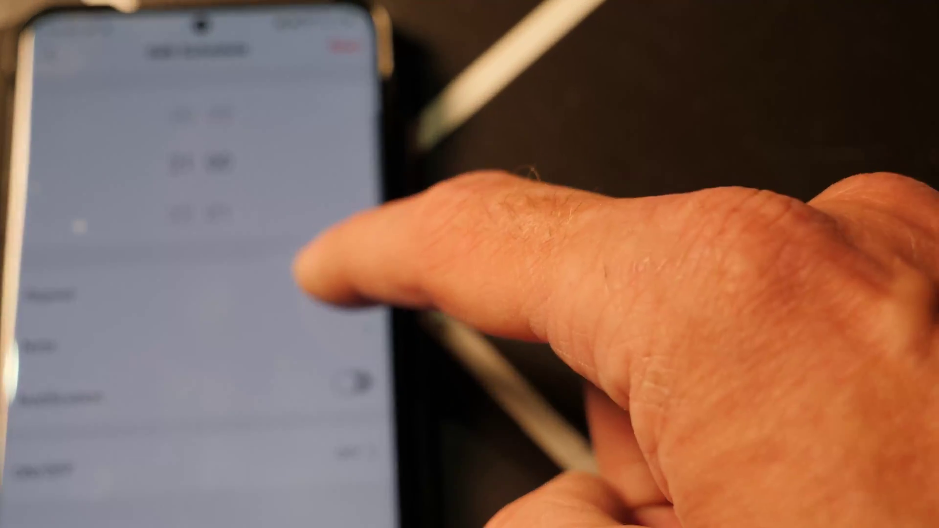
click(220, 293)
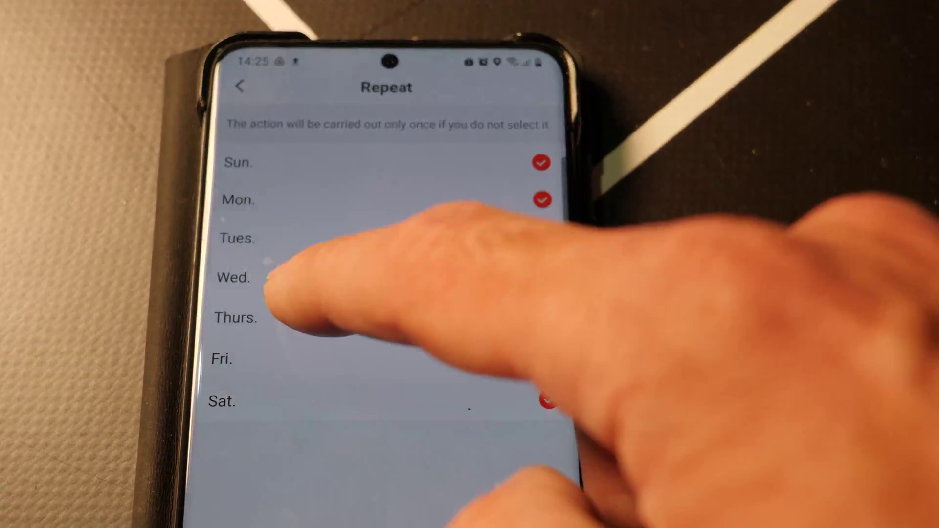
click(411, 320)
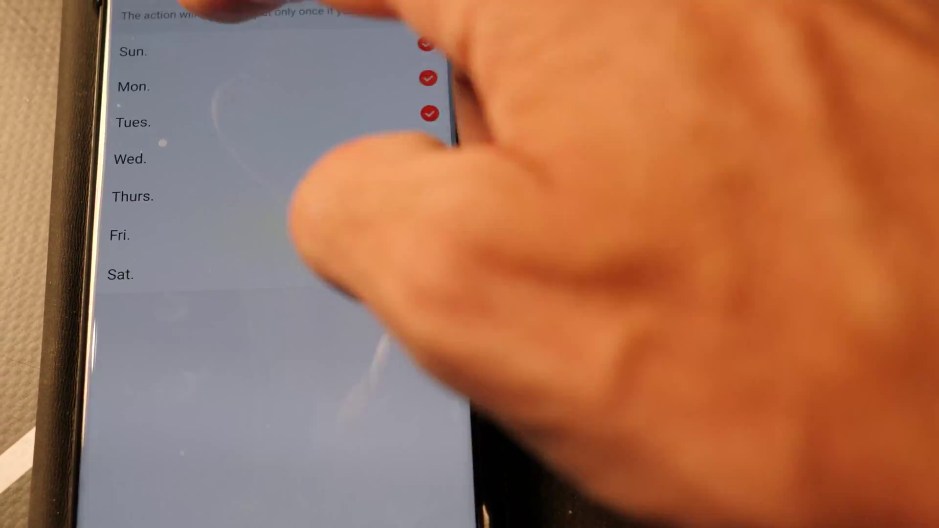
click(162, 8)
click(441, 7)
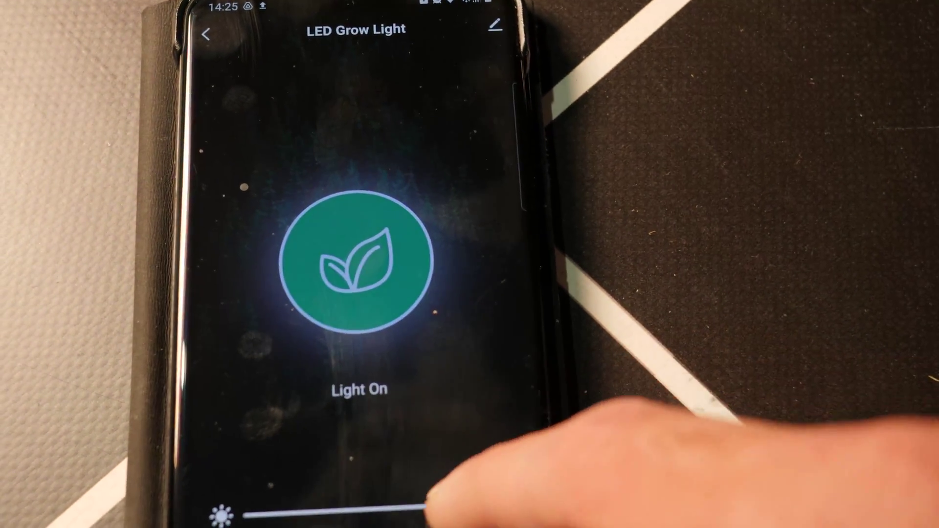
Step: Lower the grow light's brightness slider from 100%
drag(469, 514, 249, 514)
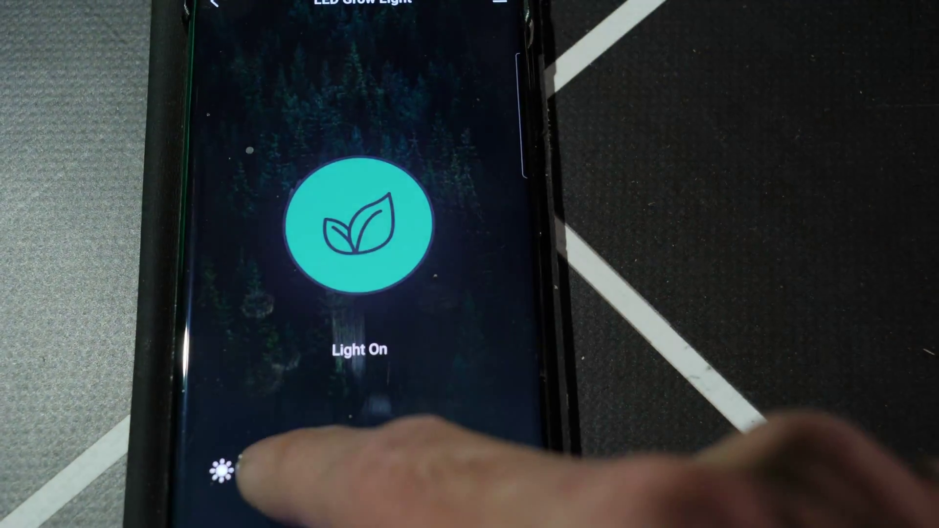